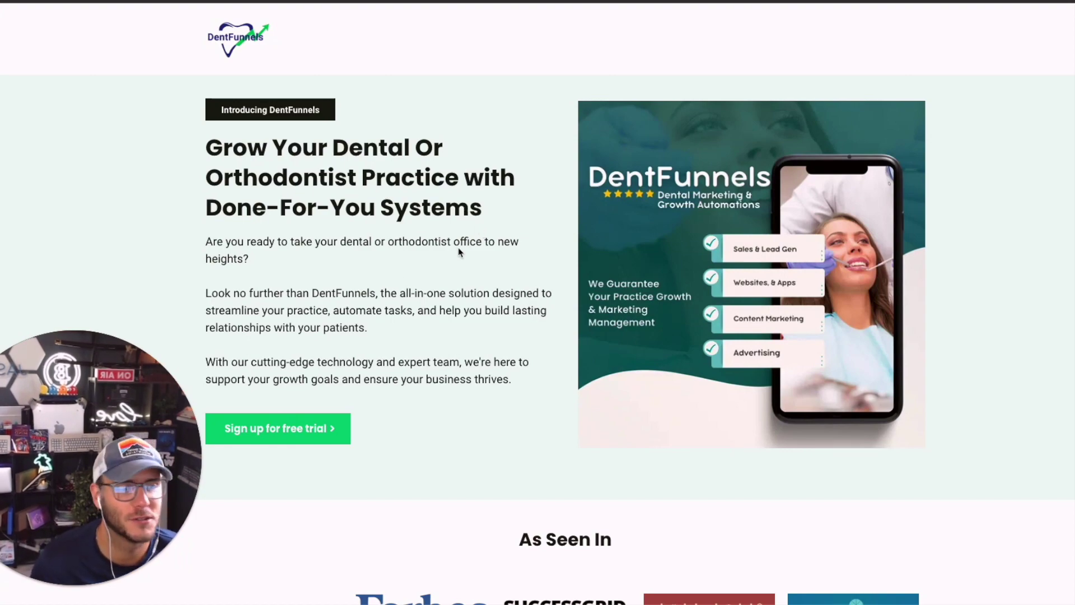
{"action": "scroll", "coordinate": [460, 253], "scroll_direction": "down", "scroll_amount": 6}
{"action": "scroll", "coordinate": [751, 225], "scroll_direction": "down", "scroll_amount": 8}
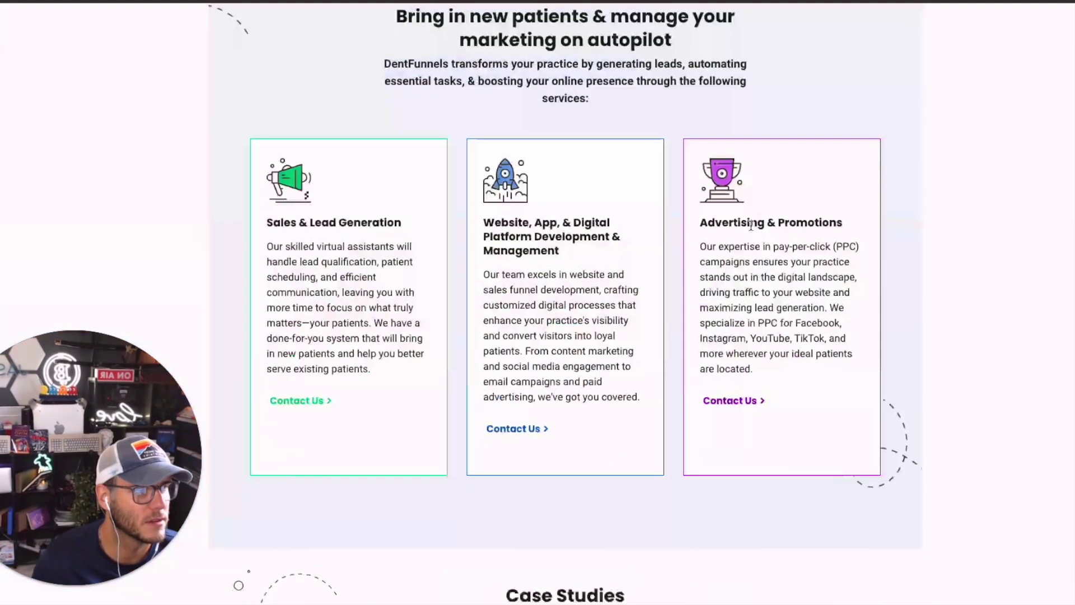
{"action": "scroll", "coordinate": [751, 227], "scroll_direction": "down", "scroll_amount": 10}
{"action": "scroll", "coordinate": [751, 227], "scroll_direction": "down", "scroll_amount": 8}
{"action": "scroll", "coordinate": [751, 227], "scroll_direction": "up", "scroll_amount": 8}
{"action": "scroll", "coordinate": [751, 227], "scroll_direction": "up", "scroll_amount": 10}
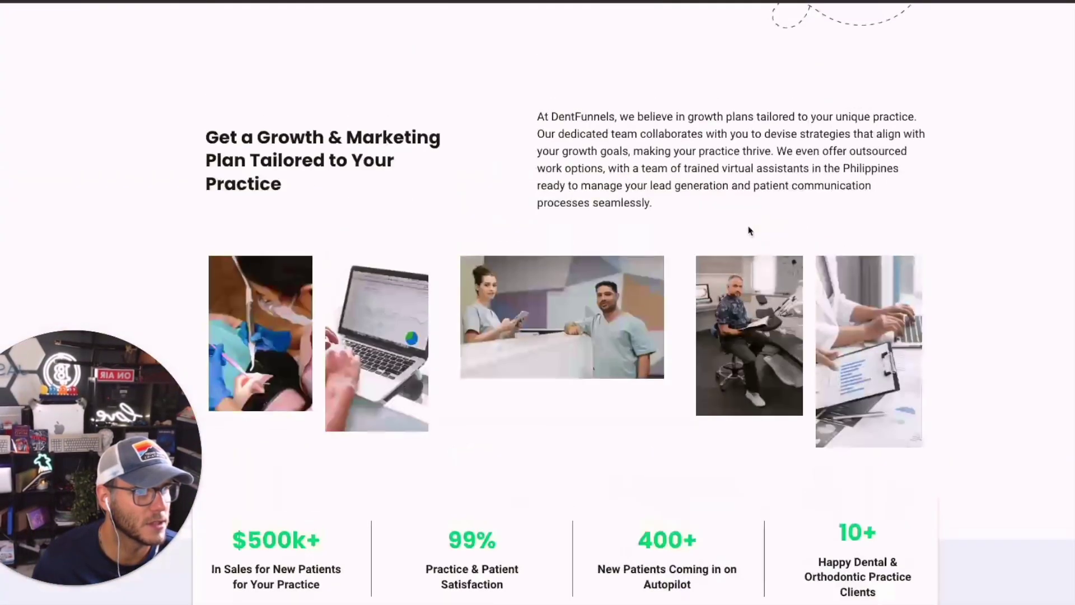
{"action": "scroll", "coordinate": [749, 230], "scroll_direction": "up", "scroll_amount": 8}
{"action": "scroll", "coordinate": [750, 230], "scroll_direction": "up", "scroll_amount": 8}
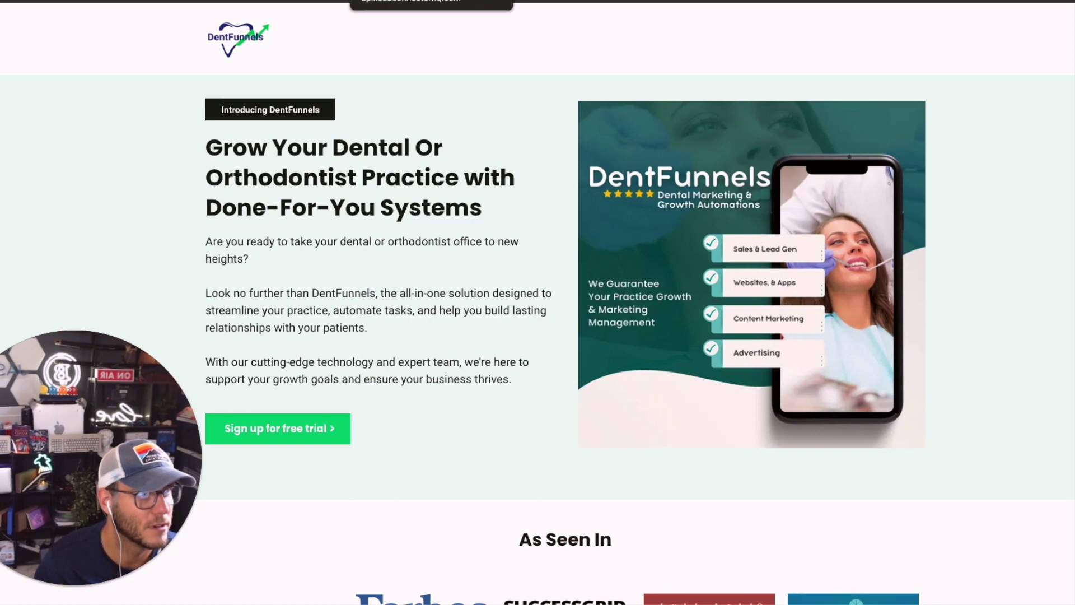
Switch to the TaskFunnels browser tab listing the five workflows
{"action": "key", "text": "ctrl+Tab"}
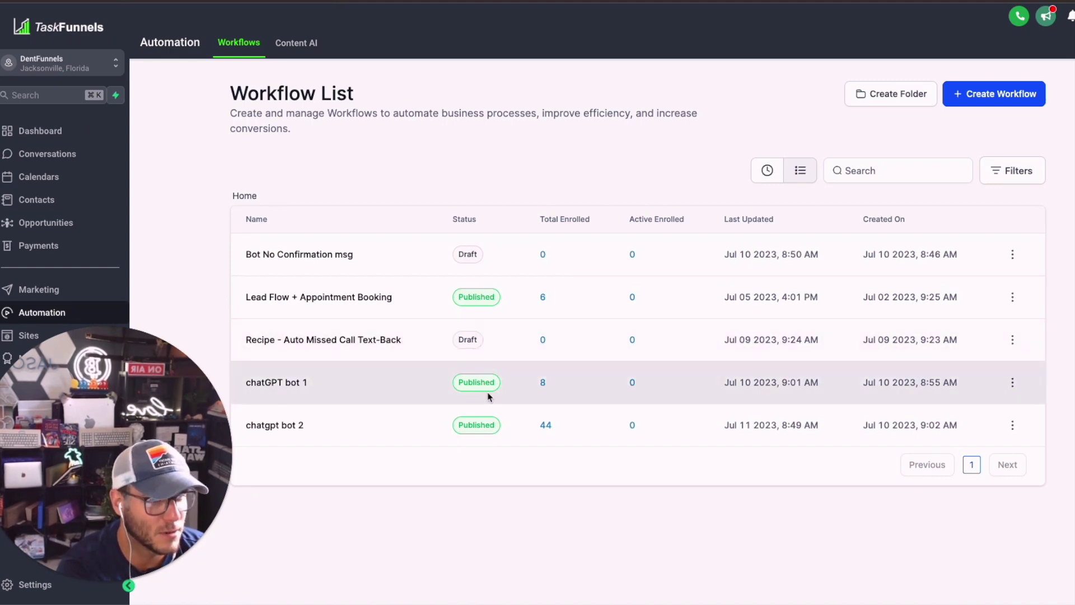
{"action": "left_click", "coordinate": [294, 382]}
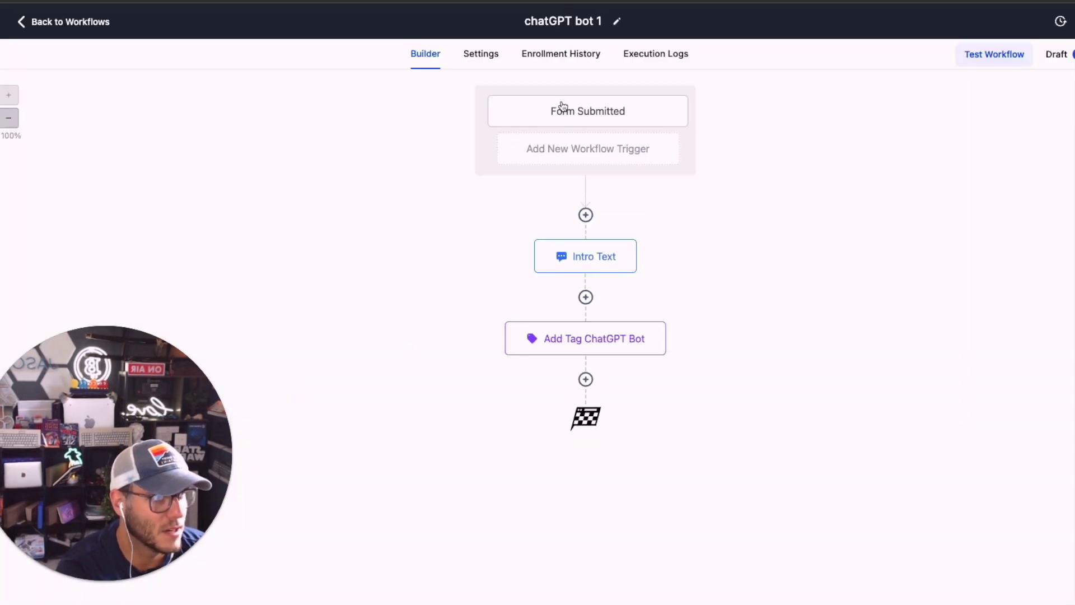
{"action": "left_click", "coordinate": [583, 261]}
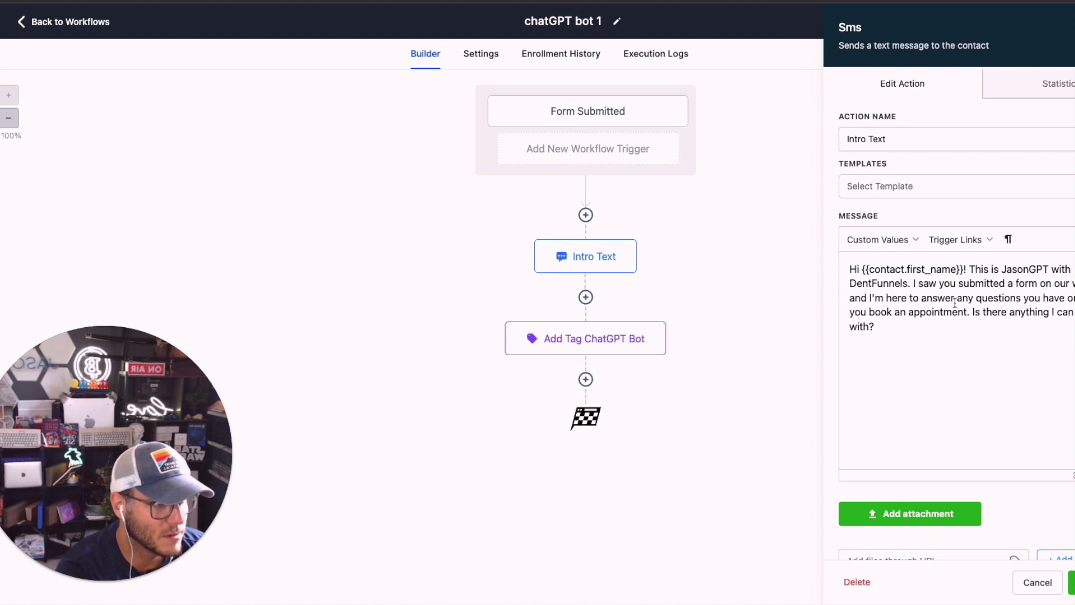
{"action": "mouse_move", "coordinate": [585, 338]}
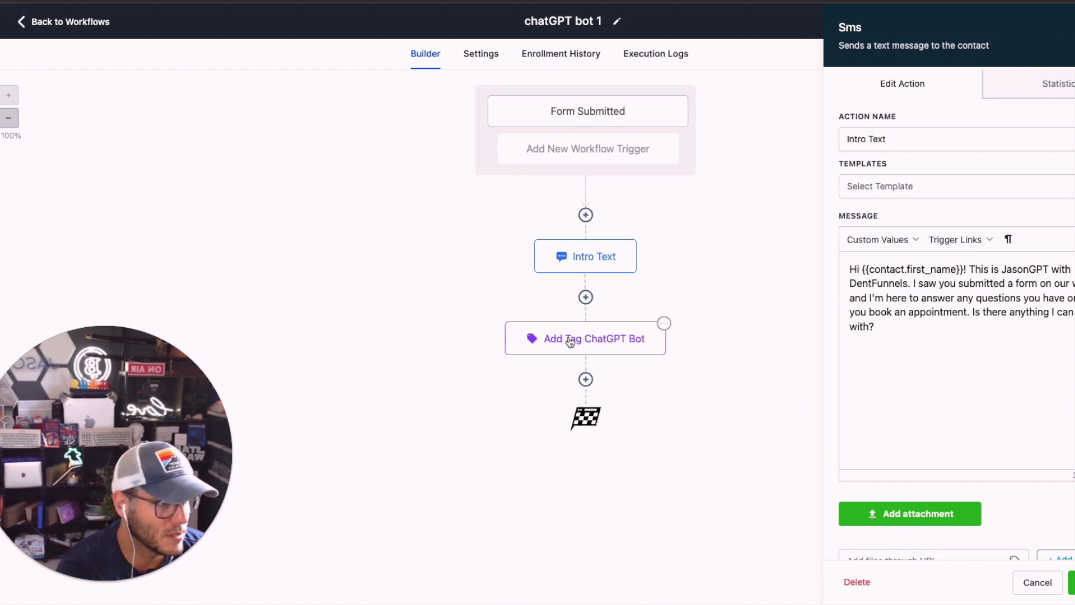
{"action": "left_click", "coordinate": [569, 342]}
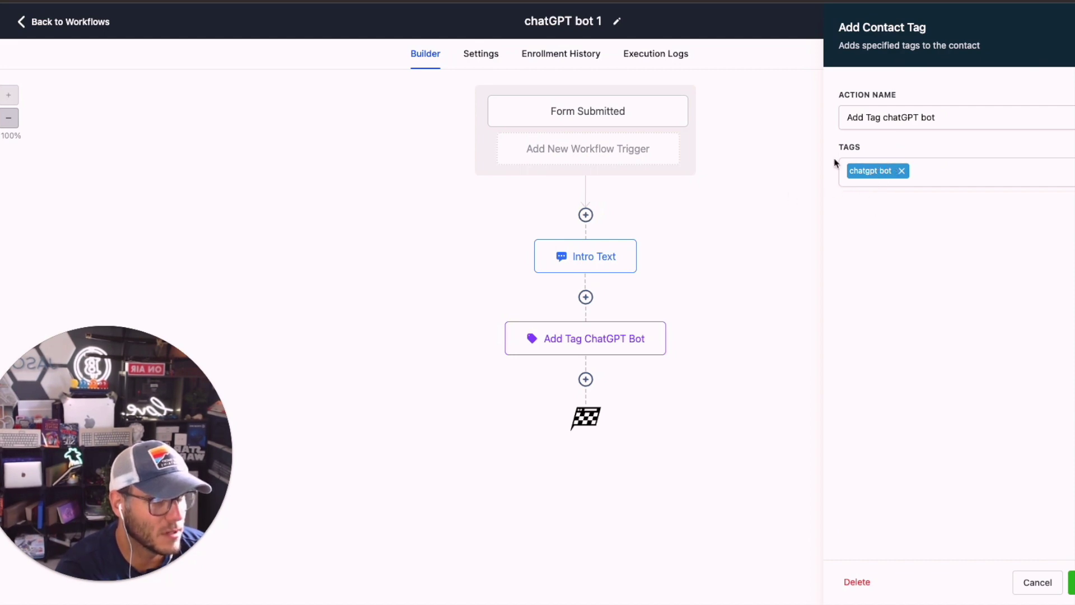
{"action": "left_click", "coordinate": [26, 22]}
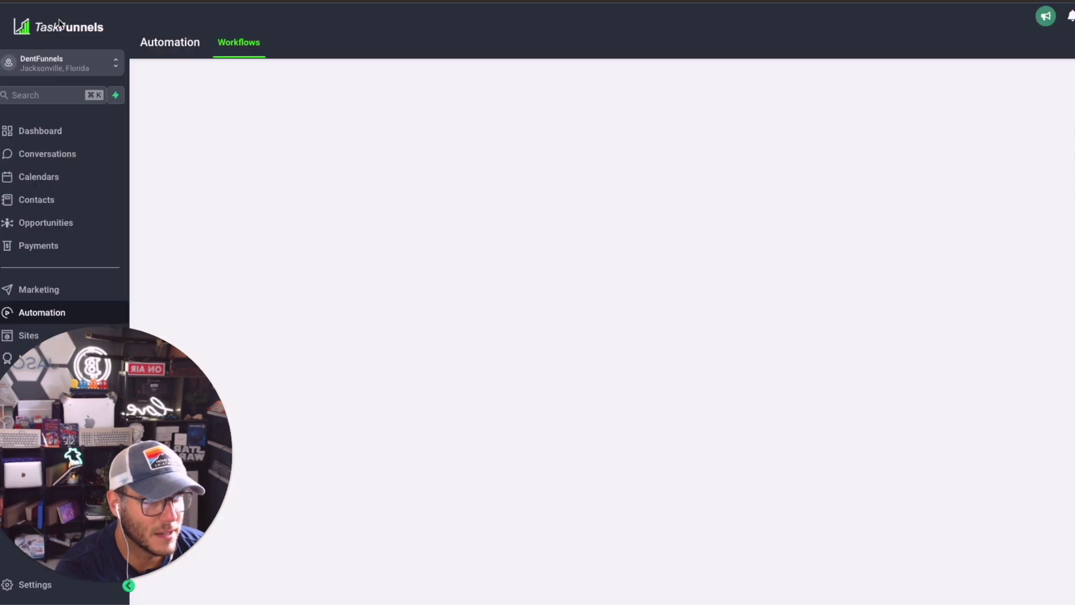
Open chatgpt bot 2 and review its Response Changed, Customer Replied and condition settings unchanged
{"action": "left_click", "coordinate": [278, 425]}
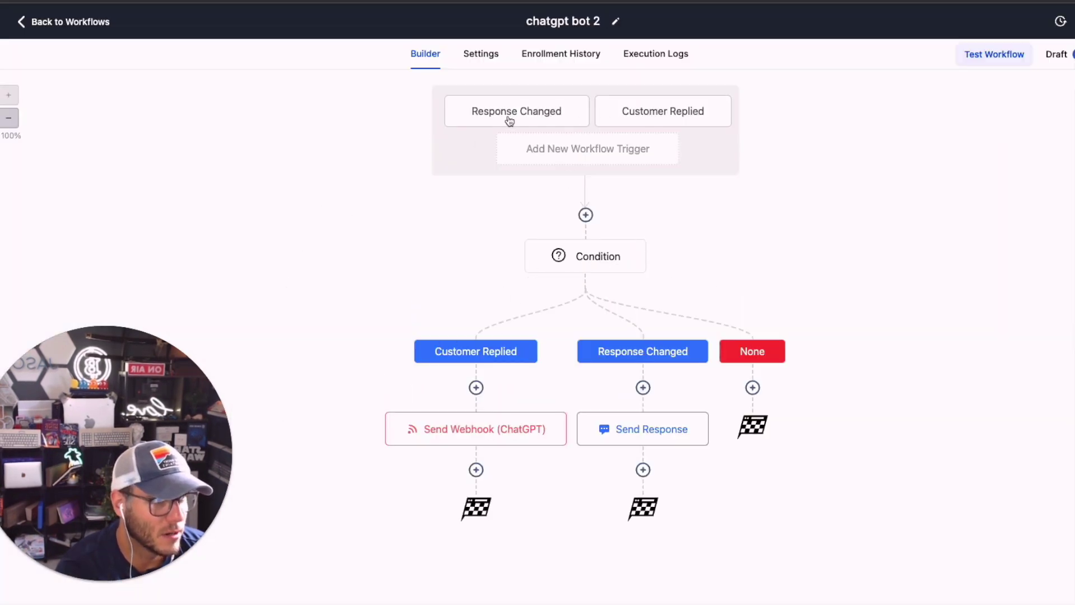
{"action": "left_click", "coordinate": [512, 114]}
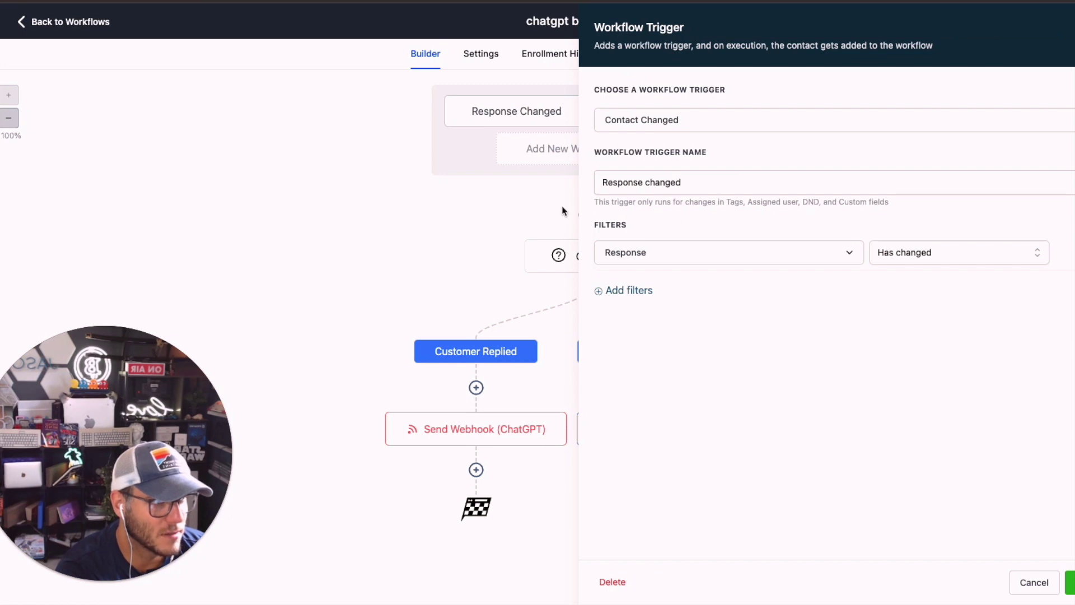
{"action": "left_click", "coordinate": [1033, 582]}
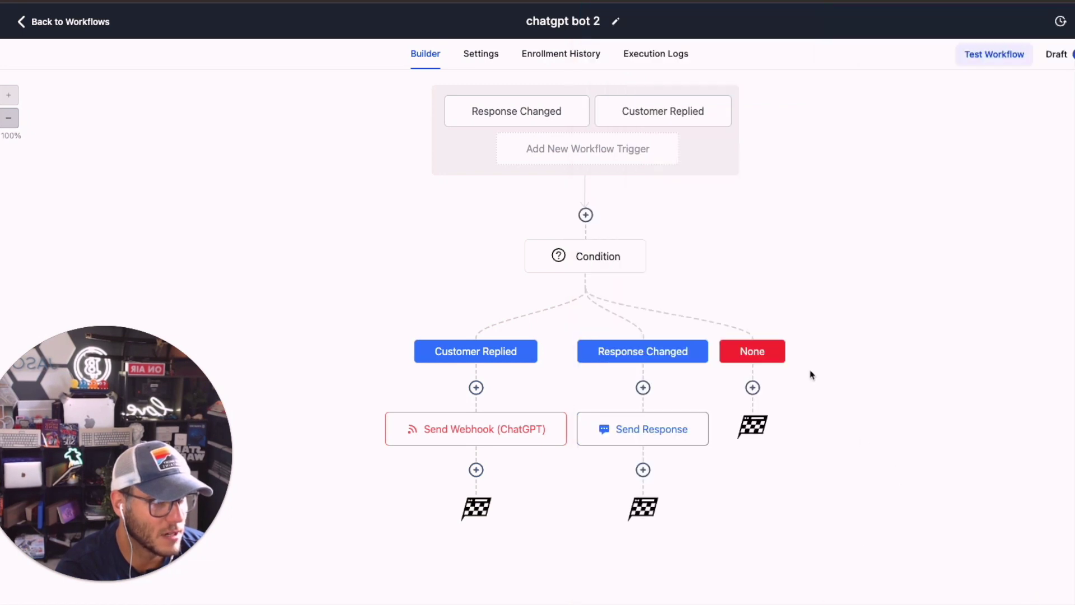
{"action": "left_click", "coordinate": [659, 115]}
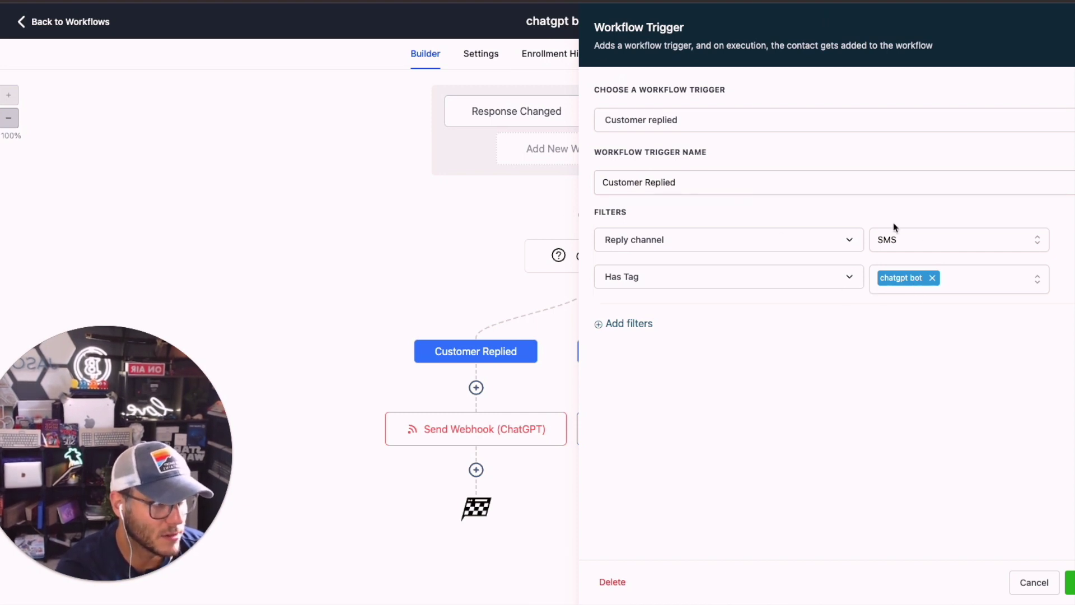
{"action": "left_click", "coordinate": [1034, 582]}
{"action": "left_click", "coordinate": [592, 262]}
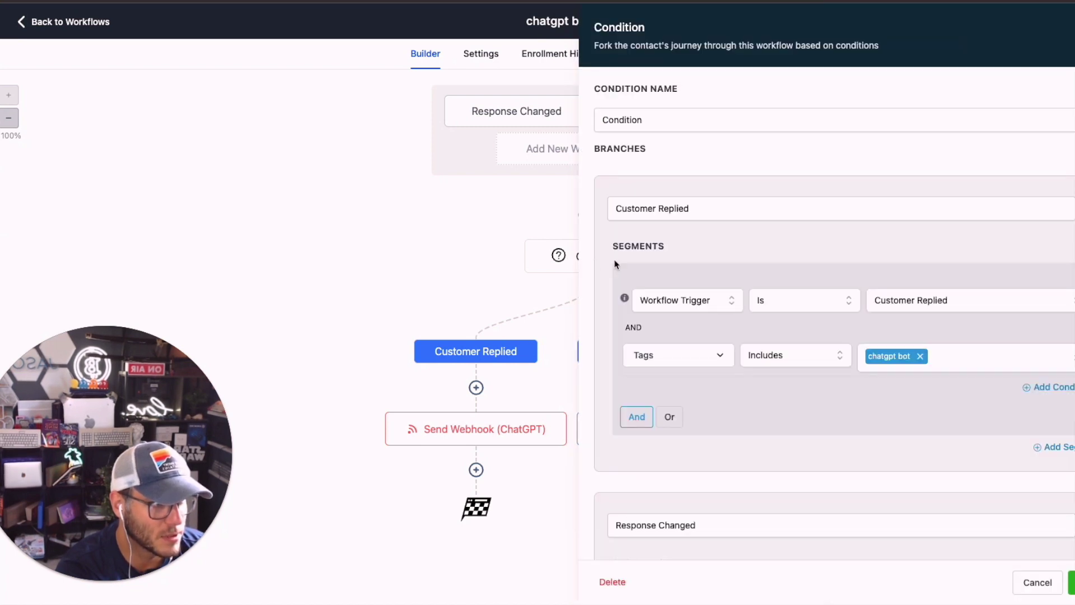
{"action": "scroll", "coordinate": [711, 288], "scroll_direction": "down", "scroll_amount": 2}
{"action": "scroll", "coordinate": [848, 286], "scroll_direction": "down", "scroll_amount": 3}
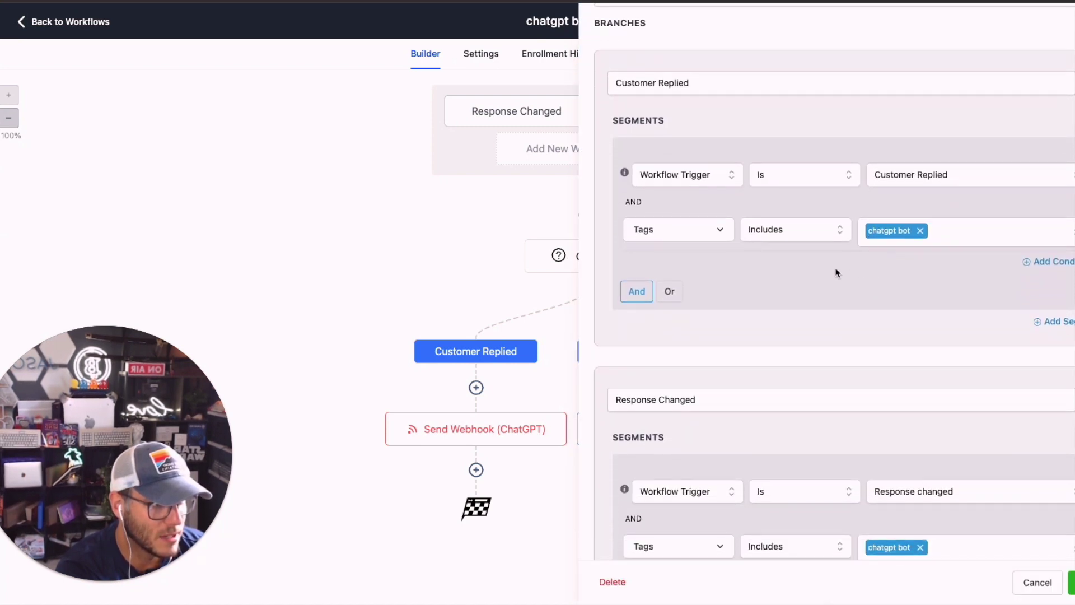
{"action": "left_click", "coordinate": [1038, 582]}
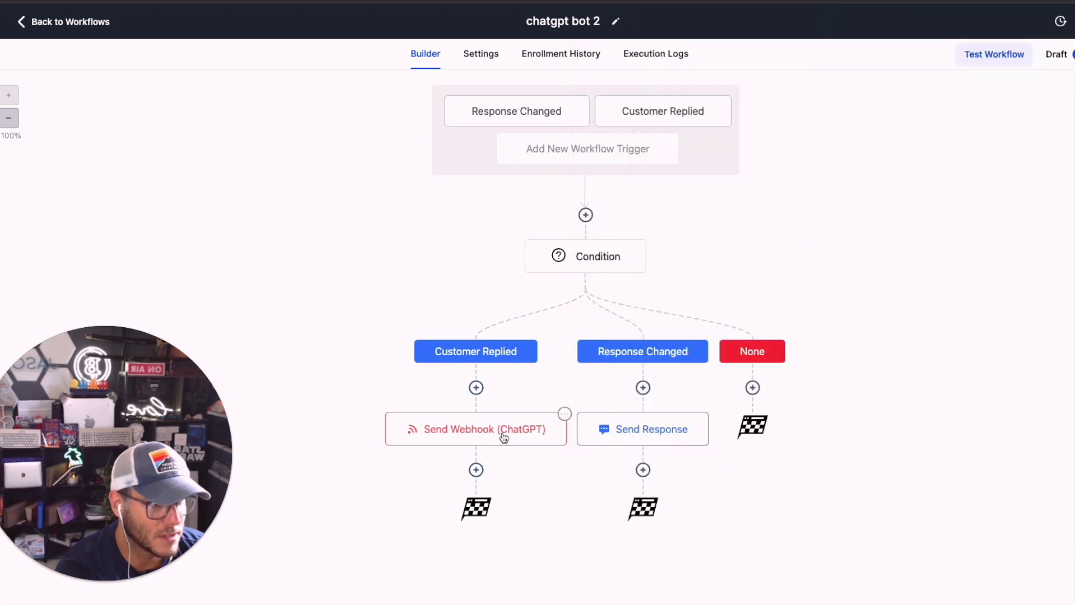
Review the Send Webhook (ChatGPT) and Send Response steps unchanged, then exit the builder
{"action": "left_click", "coordinate": [475, 437]}
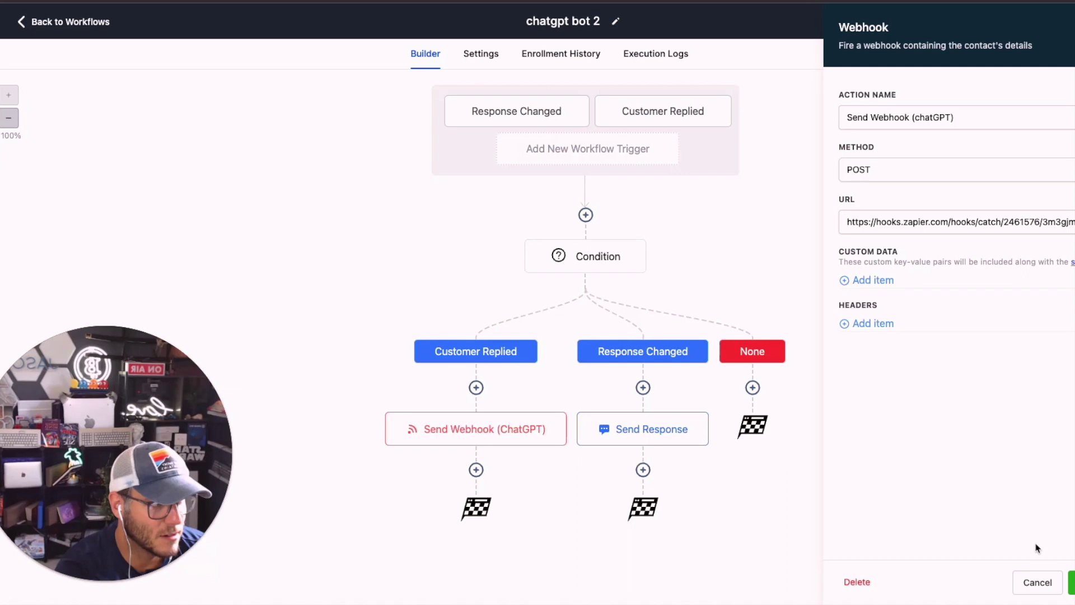
{"action": "left_click", "coordinate": [1037, 582]}
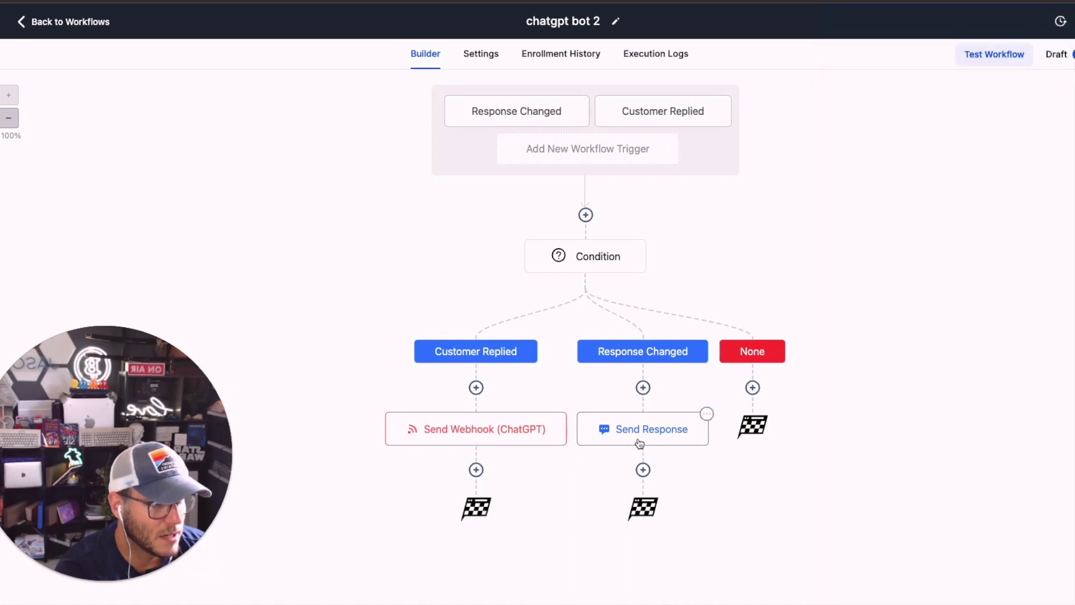
{"action": "mouse_move", "coordinate": [642, 428]}
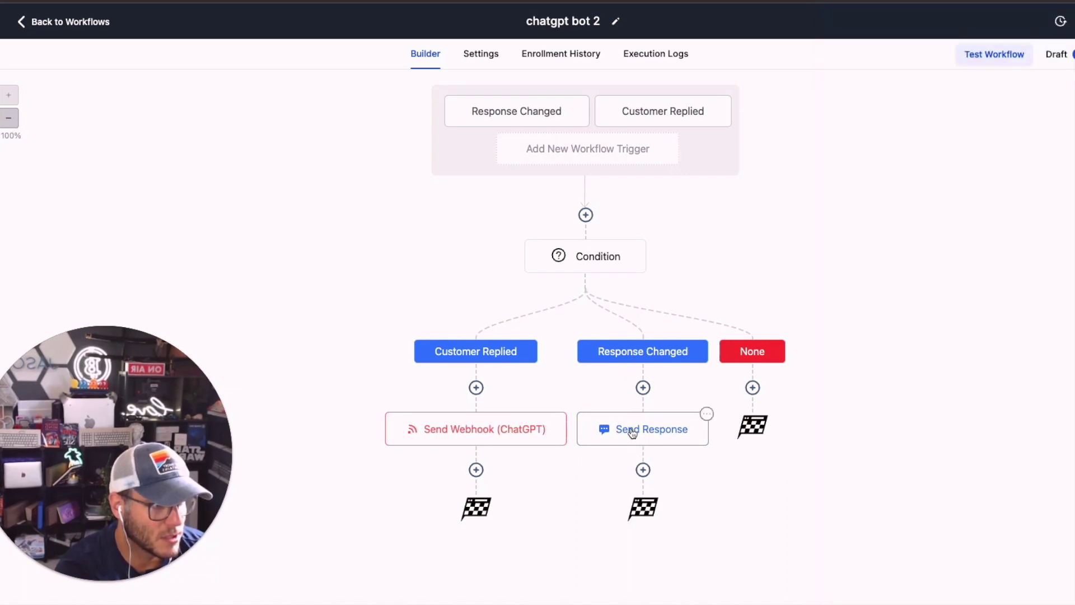
{"action": "left_click", "coordinate": [631, 431]}
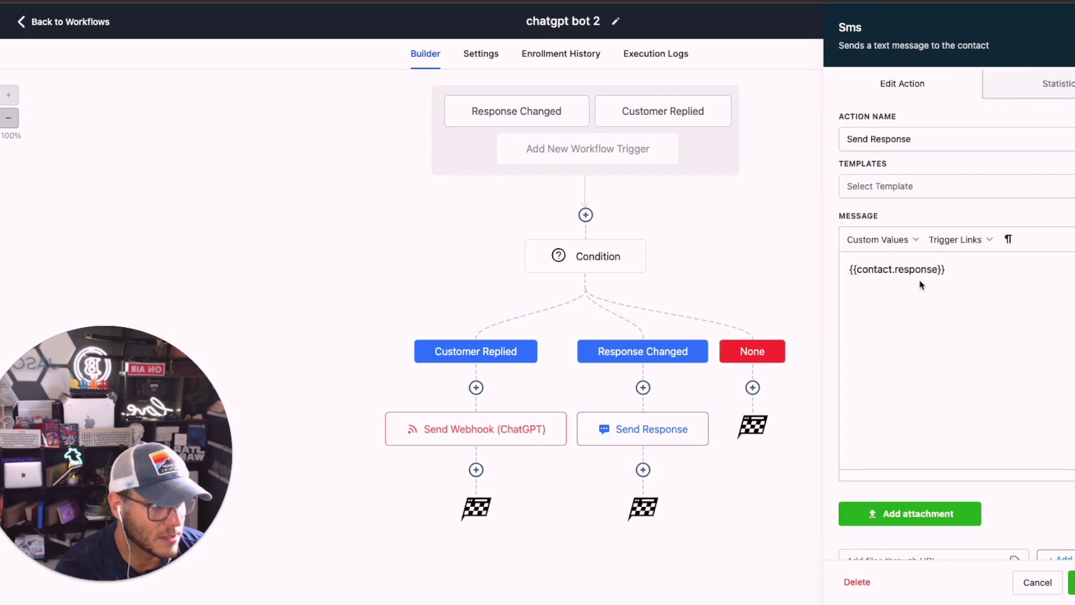
{"action": "left_click", "coordinate": [1036, 586]}
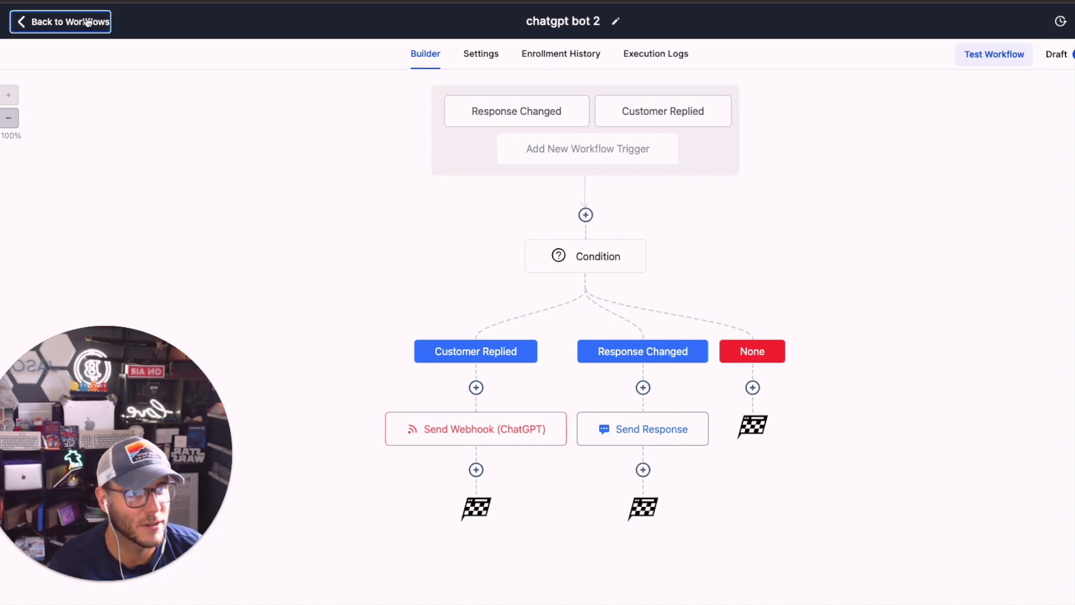
{"action": "left_click", "coordinate": [69, 22]}
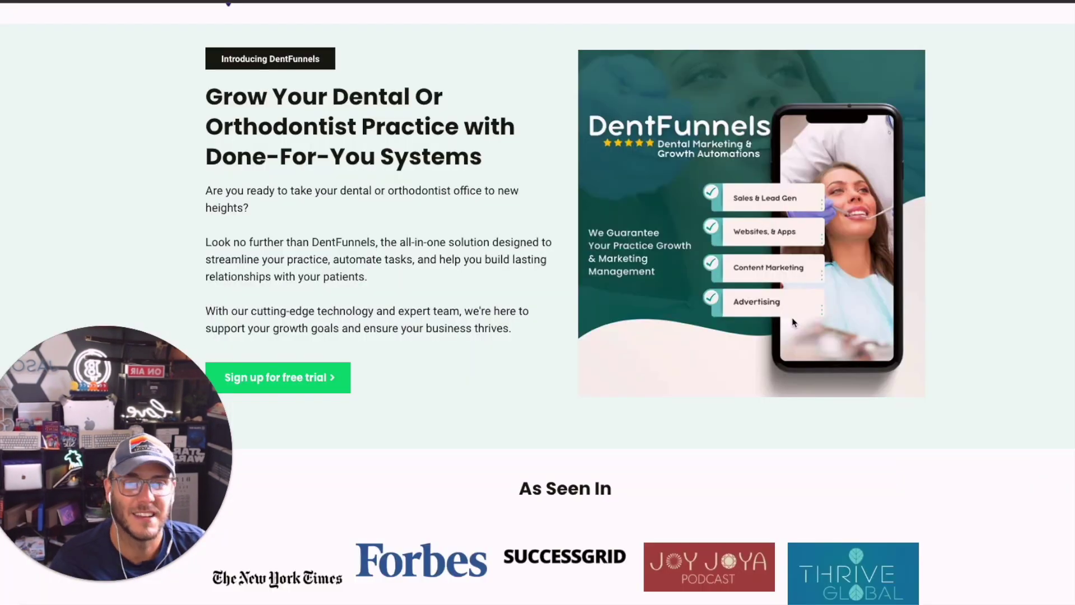